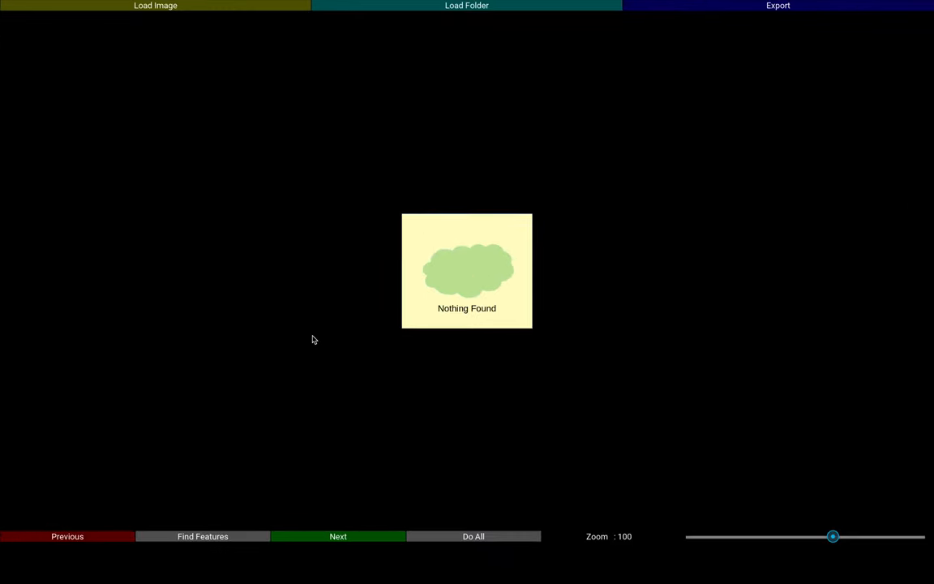
- Browse the Load Image picker up into testImgs and choose 00dbd3c.jpg for preview
left_click(248, 11)
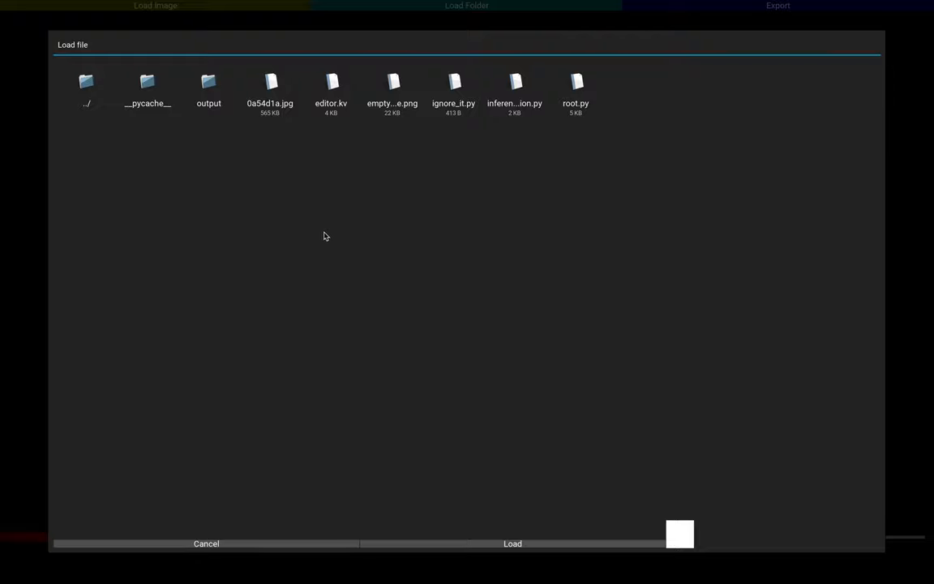
double_click(90, 81)
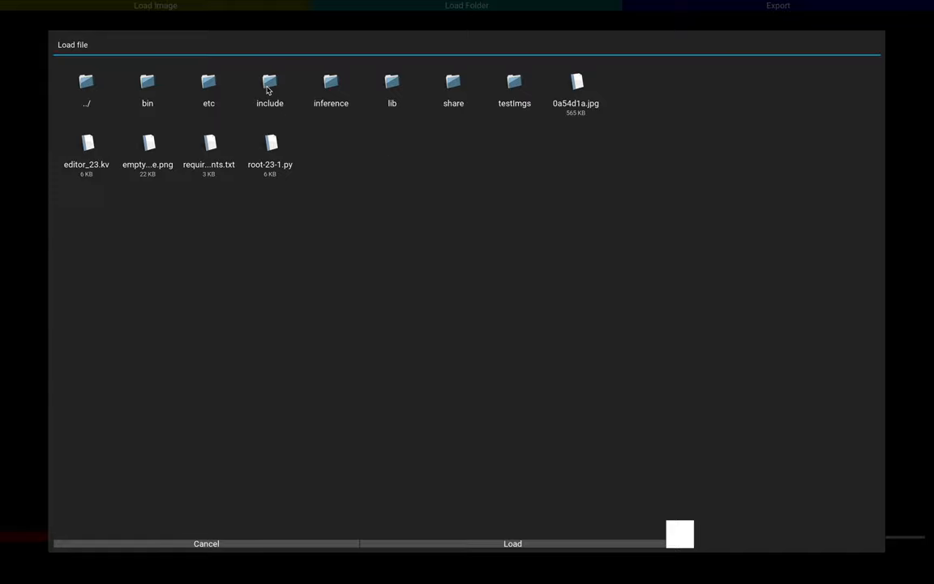
double_click(516, 85)
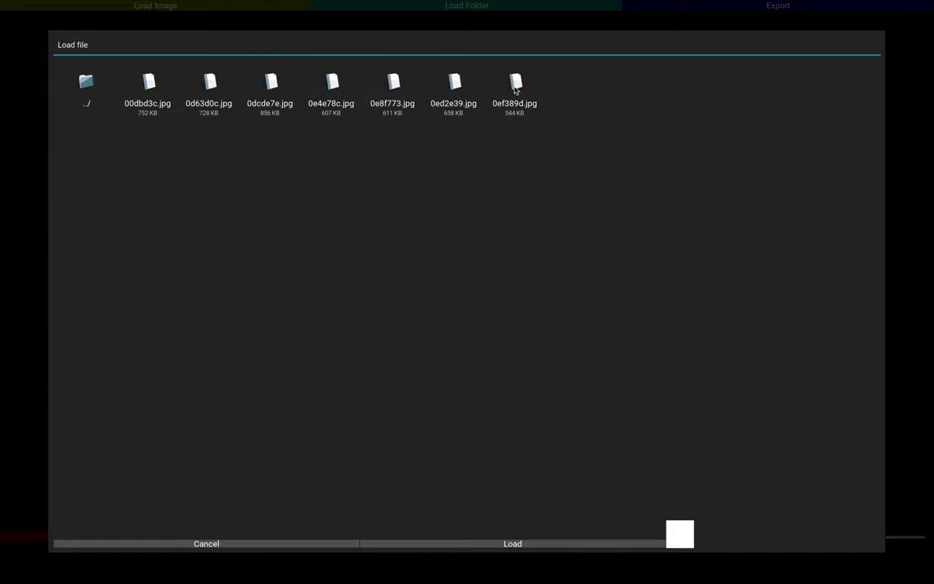
left_click(138, 77)
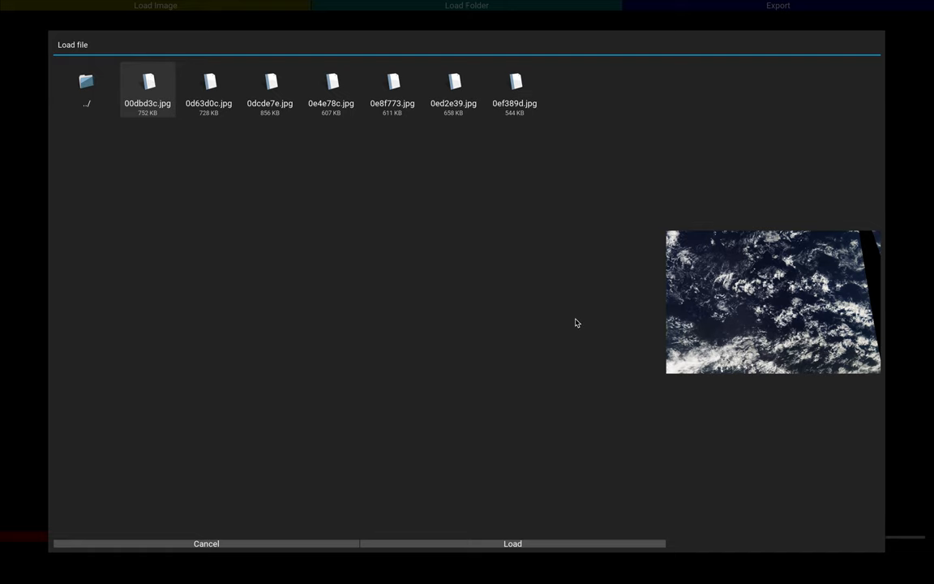
- Load 00dbd3c.jpg and run Find Features to box its Flower, Gravel and Fish regions
left_click(502, 547)
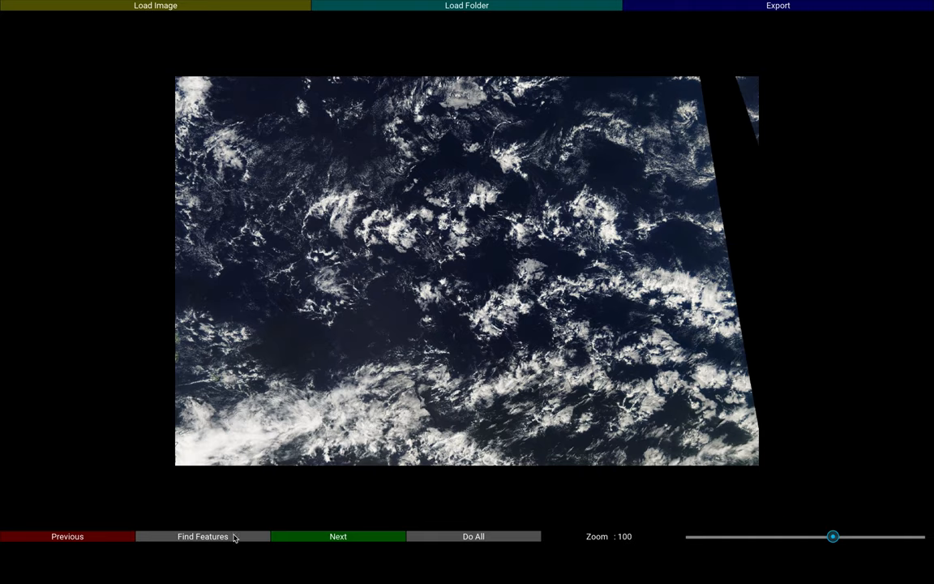
left_click(235, 537)
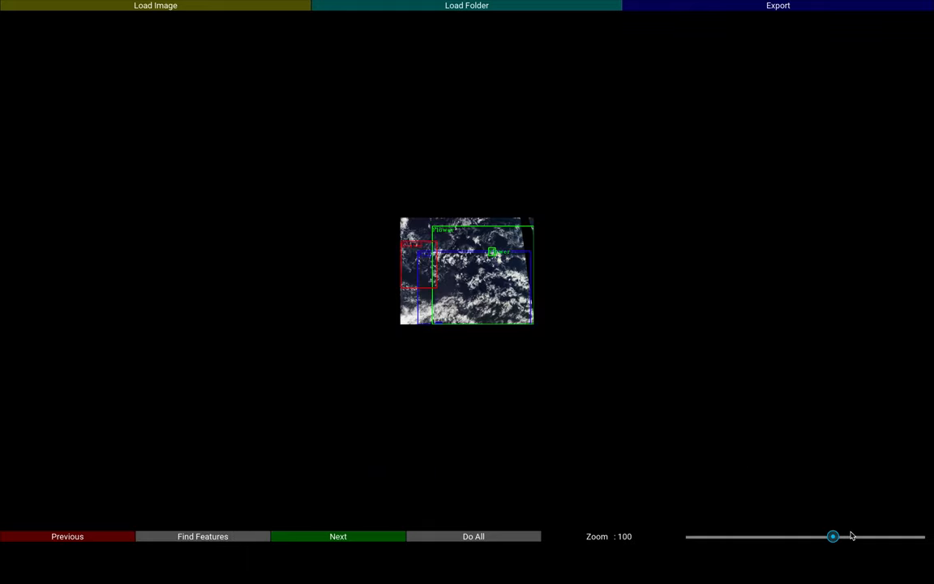
mouse_move(832, 536)
left_mouse_down()
mouse_move(813, 538)
mouse_move(880, 536)
left_mouse_up()
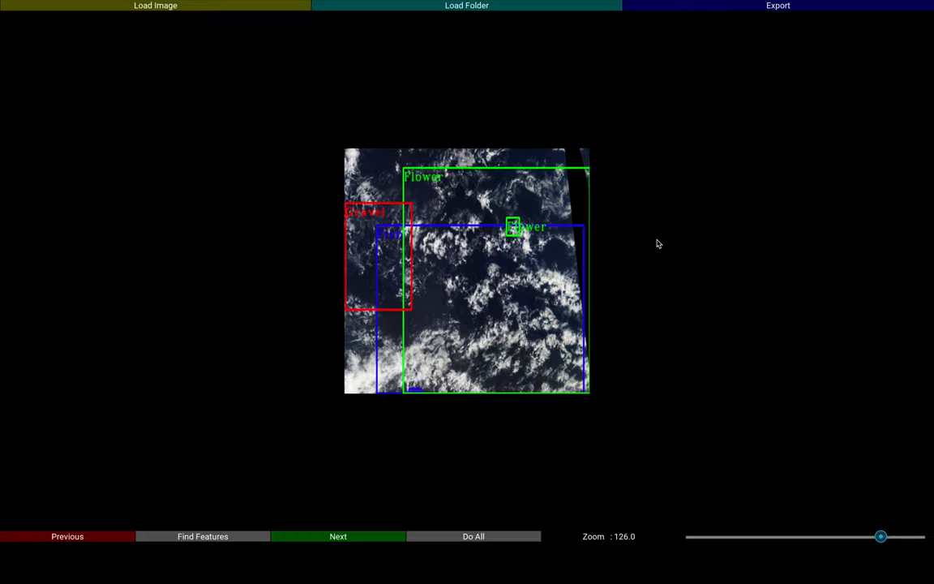
mouse_move(467, 2)
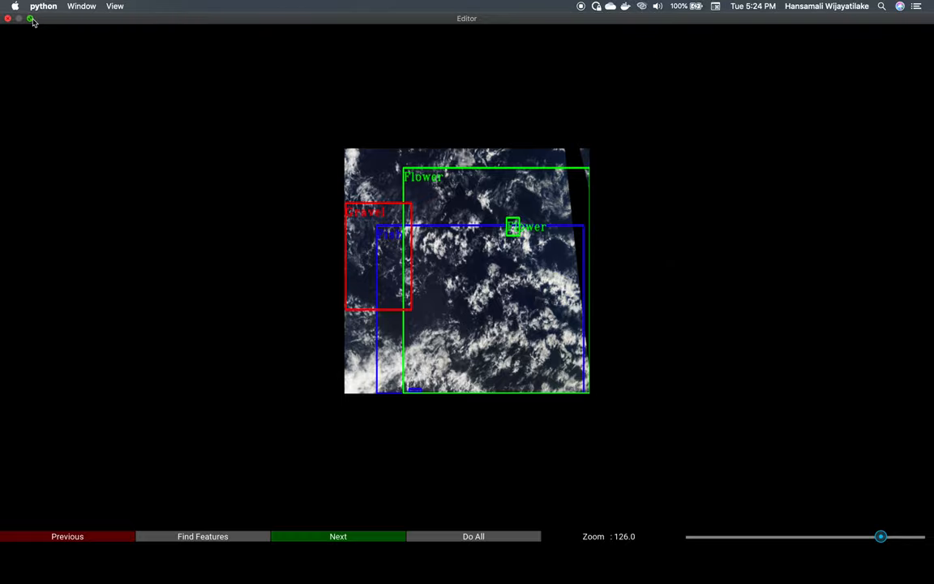
left_click(38, 18)
double_click(100, 66)
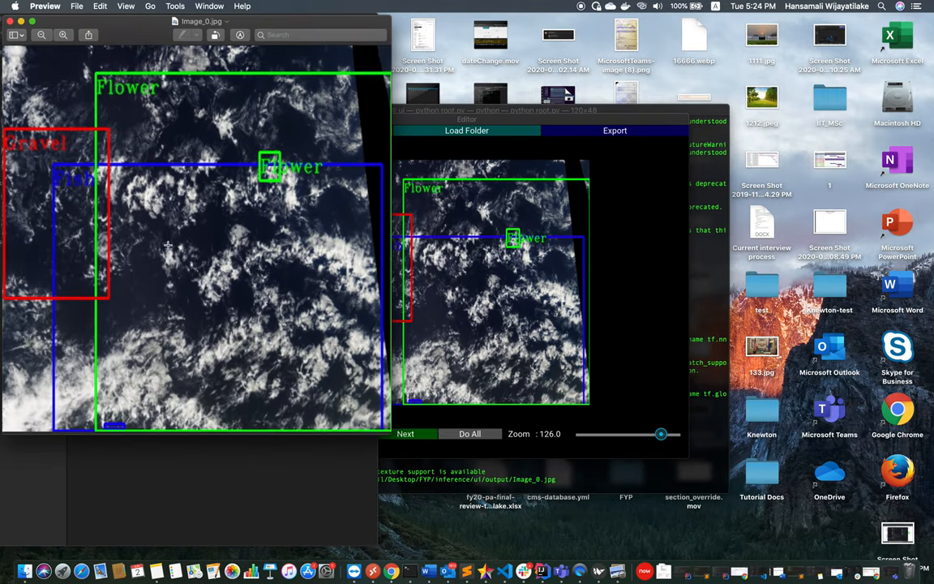
left_click(10, 22)
left_click(661, 169)
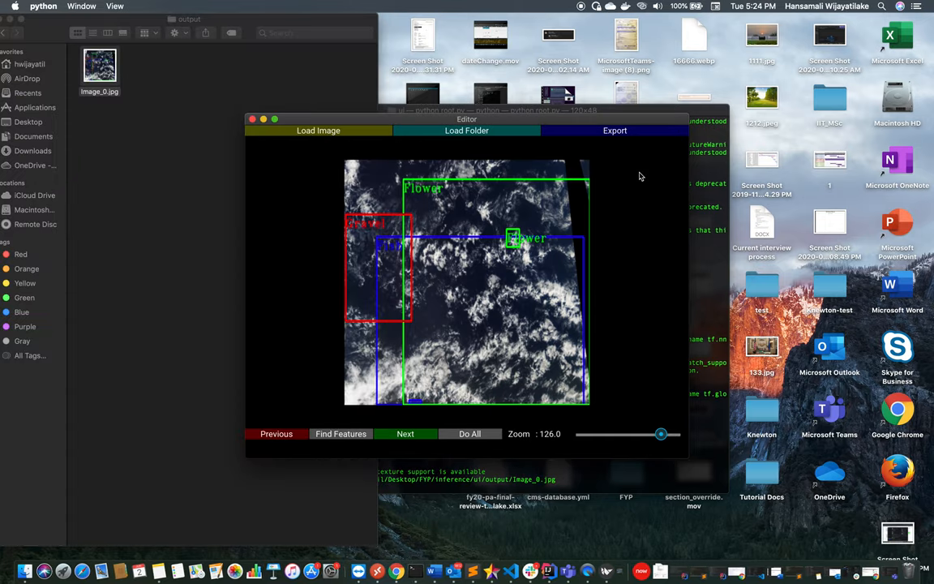
- Return to full screen and browse the Load Folder picker up to the project root
left_click(263, 119)
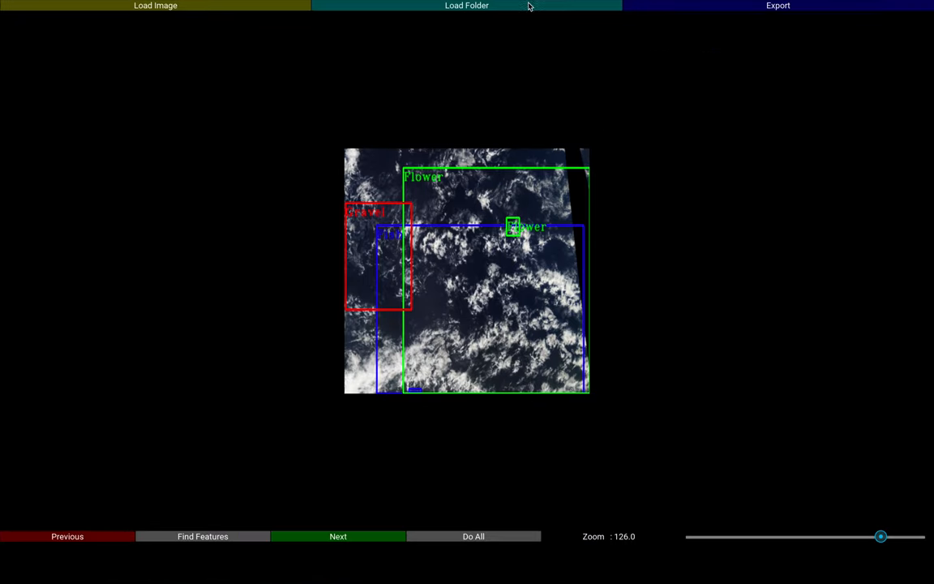
left_click(523, 8)
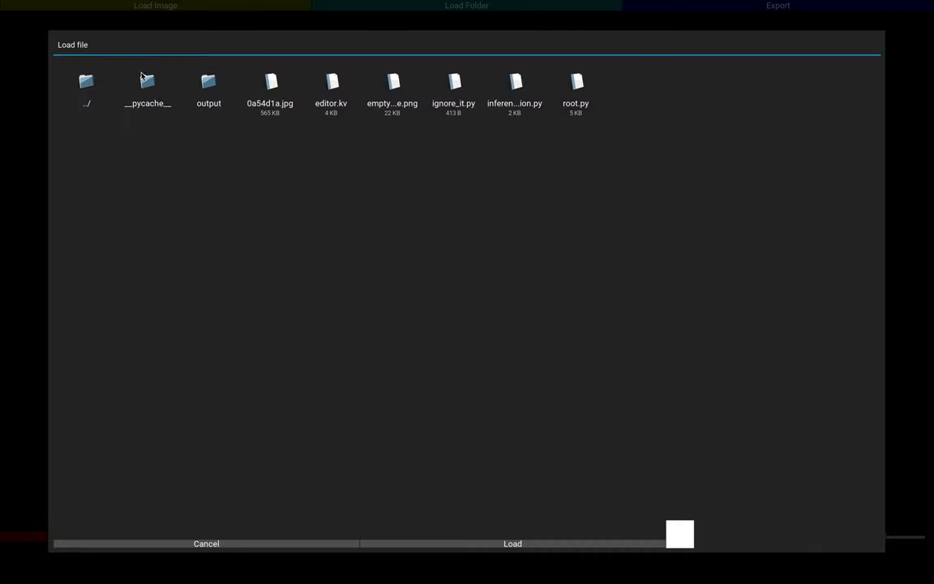
left_click(87, 87)
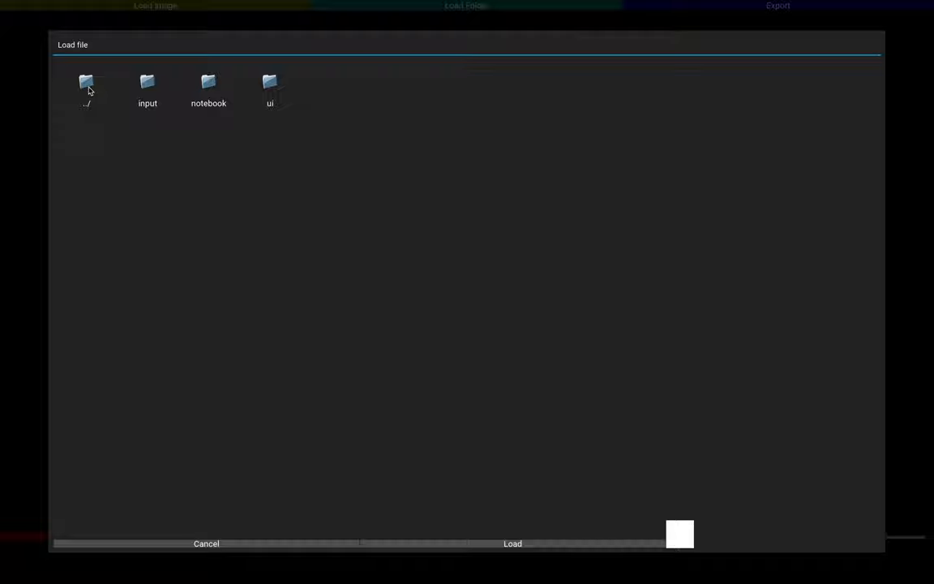
left_click(270, 84)
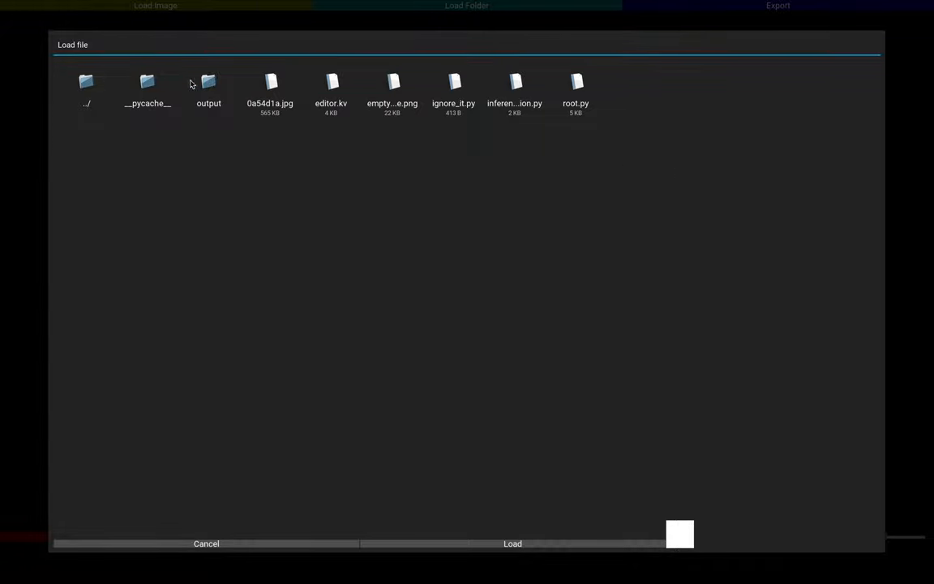
left_click(85, 84)
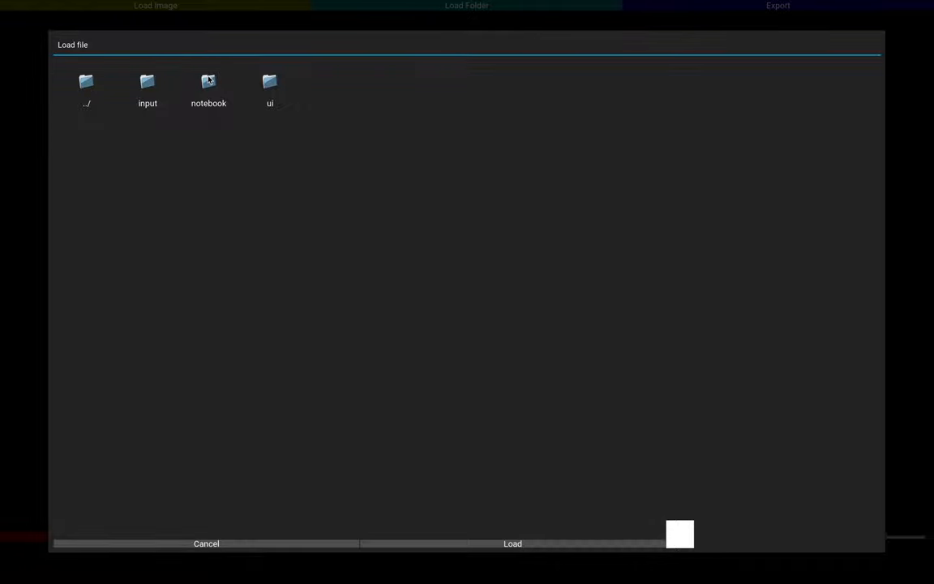
left_click(85, 85)
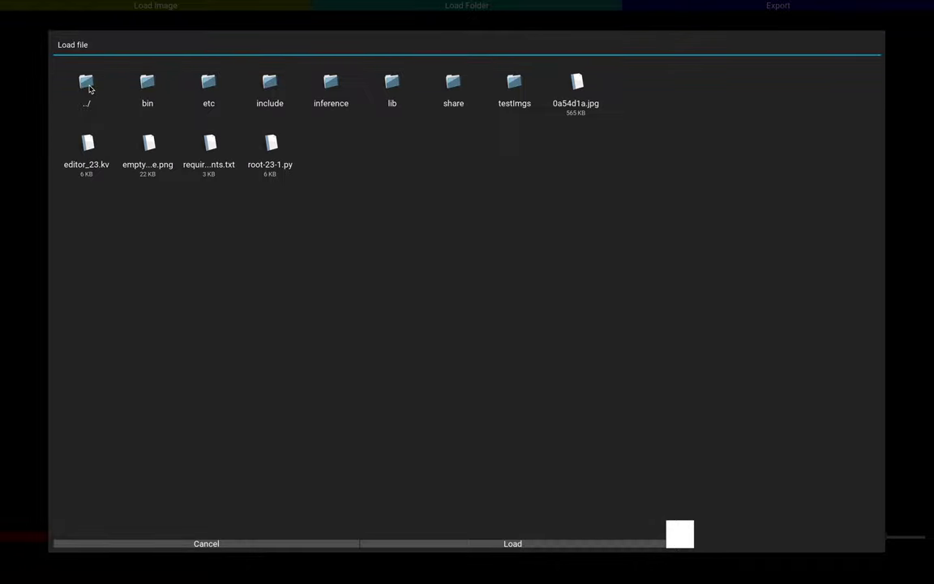
- Load the whole testImgs folder of satellite images into the Editor
left_click(514, 92)
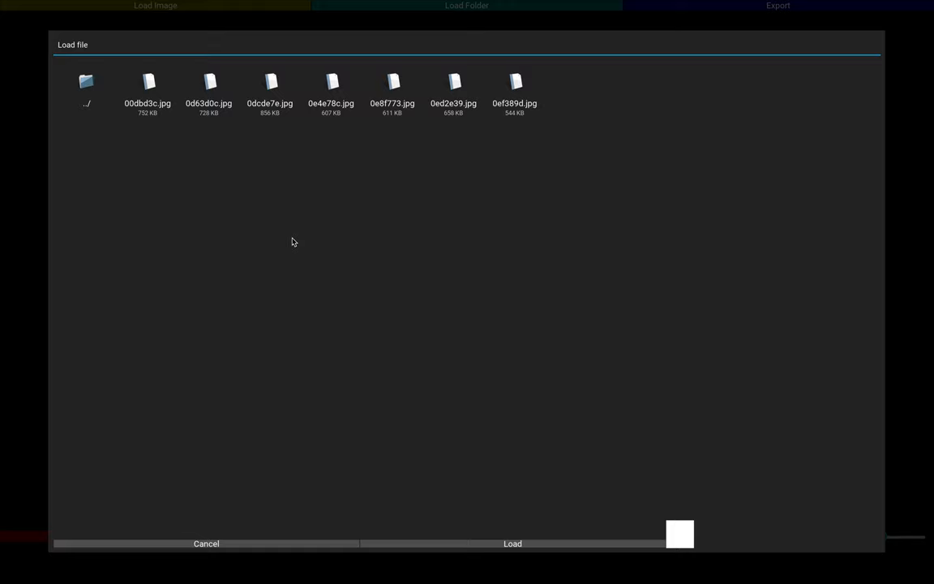
left_click(535, 545)
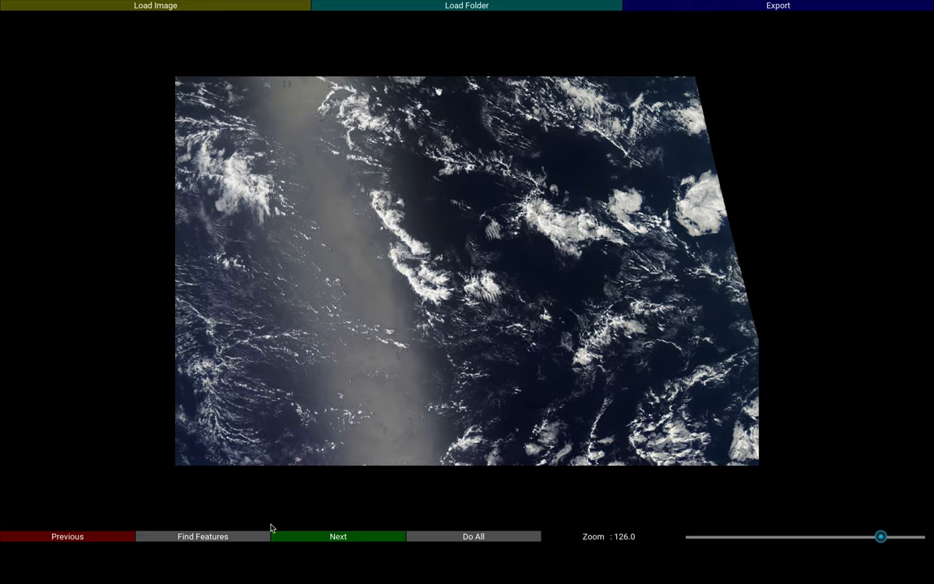
- Run Find Features to box Sugar, Fish and Flower regions, then enlarge the view
left_click(242, 536)
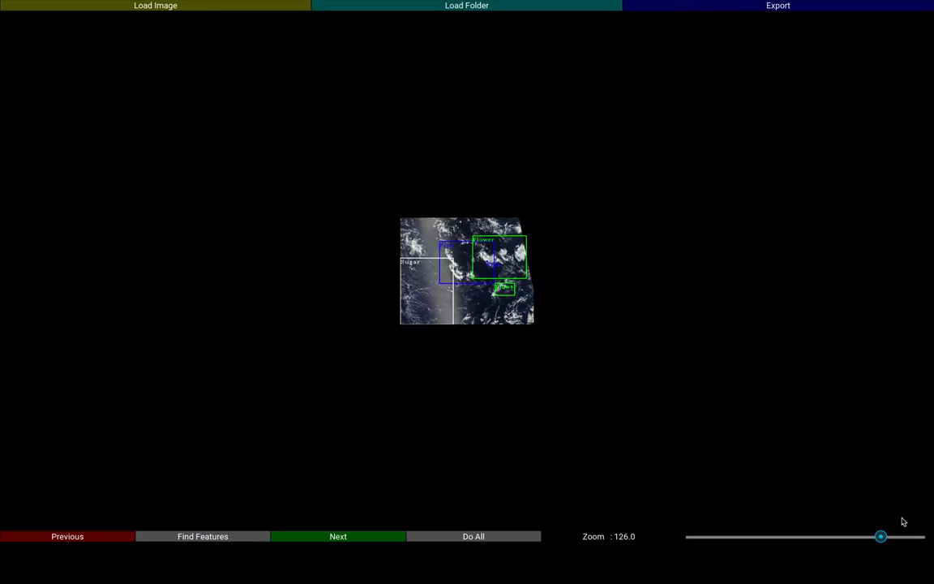
left_click_drag(880, 536, 924, 536)
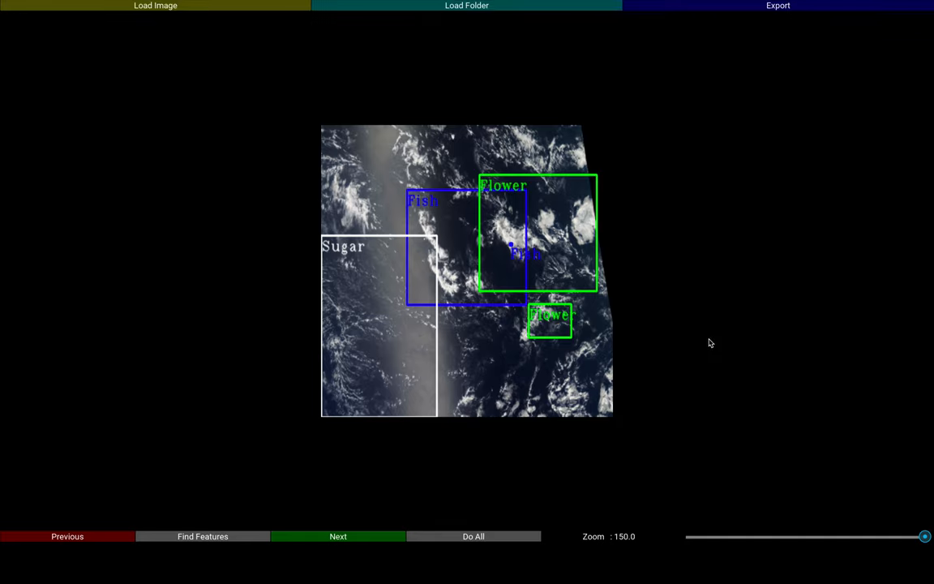
- Annotate the next image with Flower and Sugar boxes and export it as a JPG
left_click(280, 486)
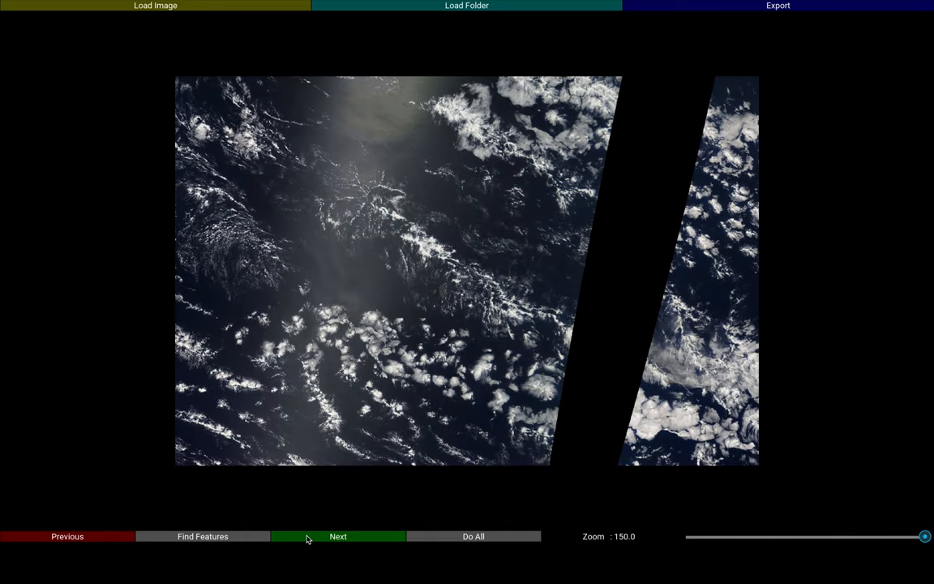
left_click(203, 536)
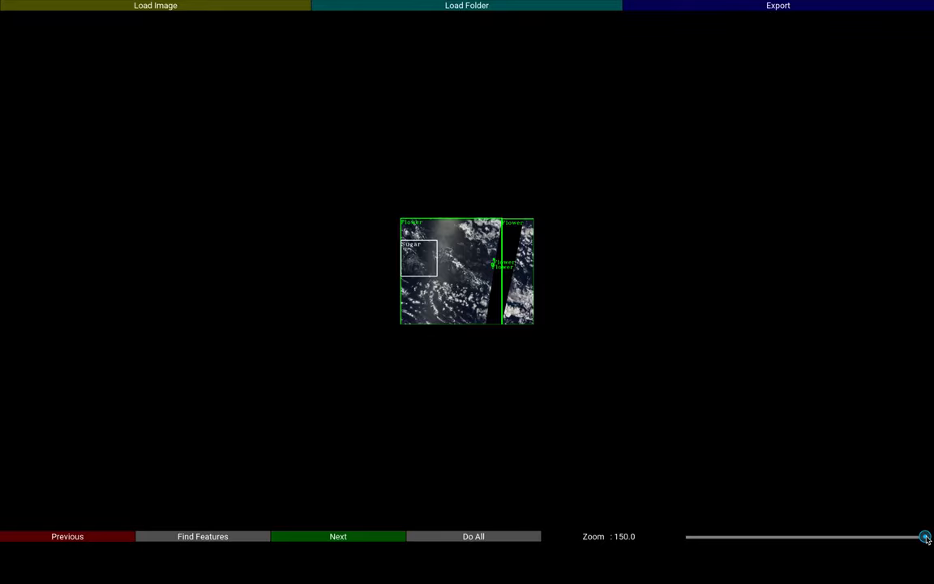
left_click_drag(925, 537, 901, 536)
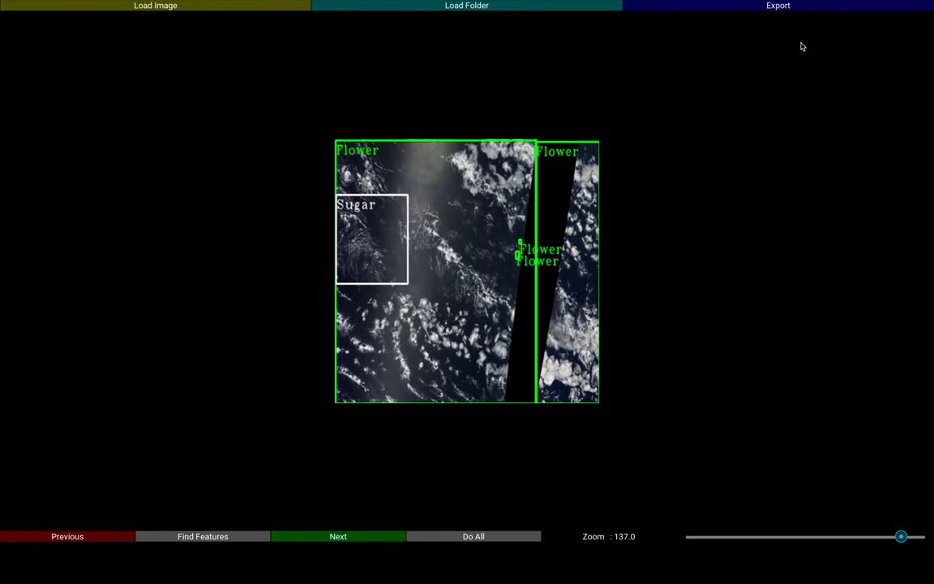
left_click(778, 6)
- Annotate a further image, boxing its Gravel, Fish and Flower regions
left_click(321, 537)
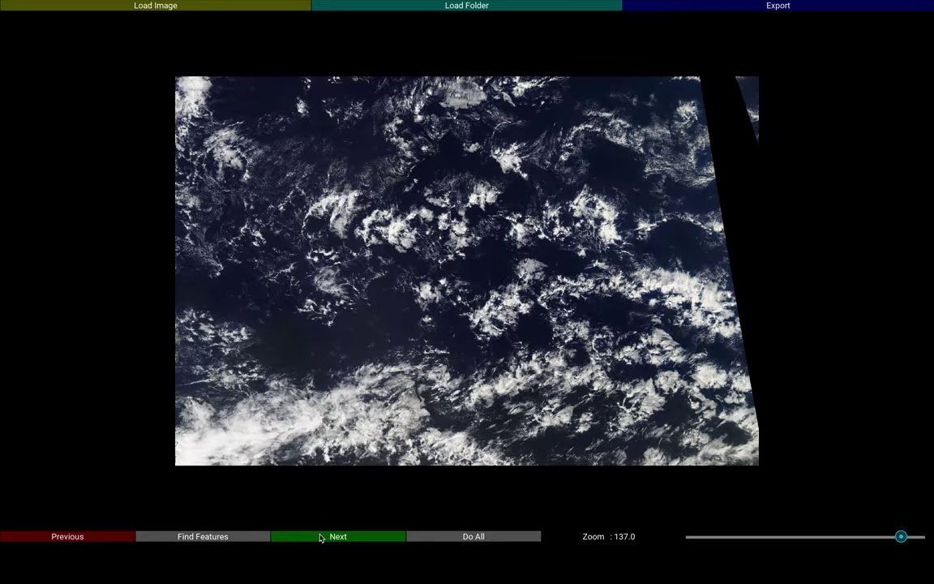
left_click(186, 539)
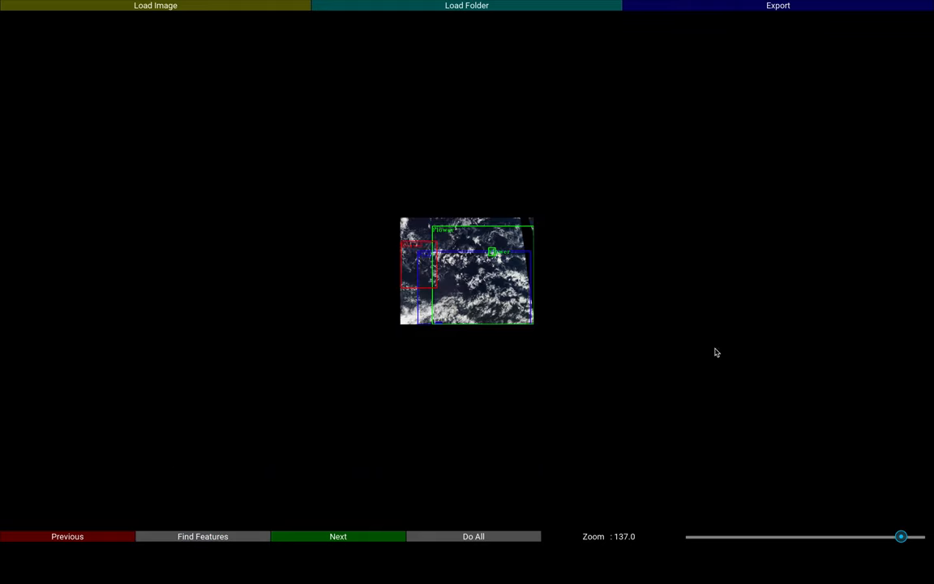
left_click_drag(900, 536, 914, 536)
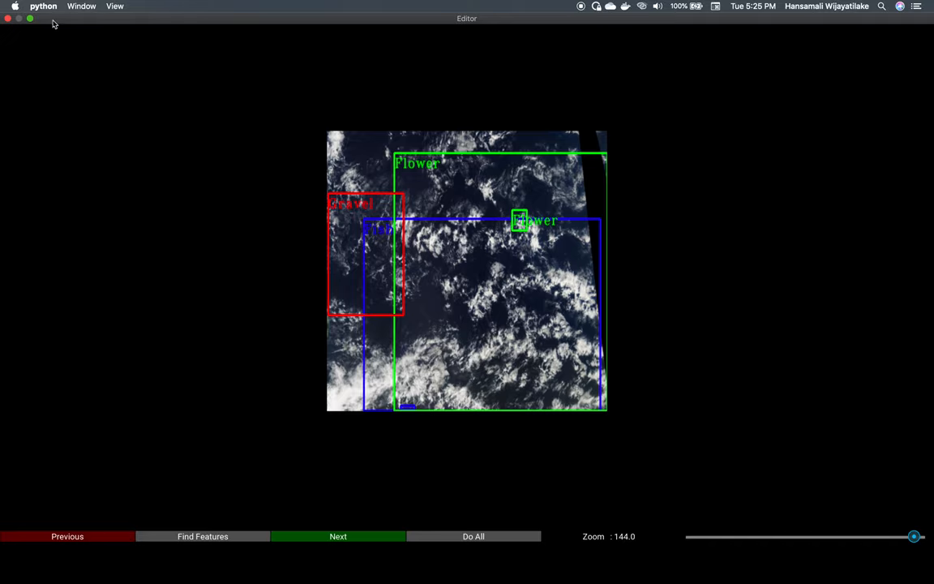
- Leave fullscreen and view Image_1.jpg from the output folder in Preview
left_click(33, 22)
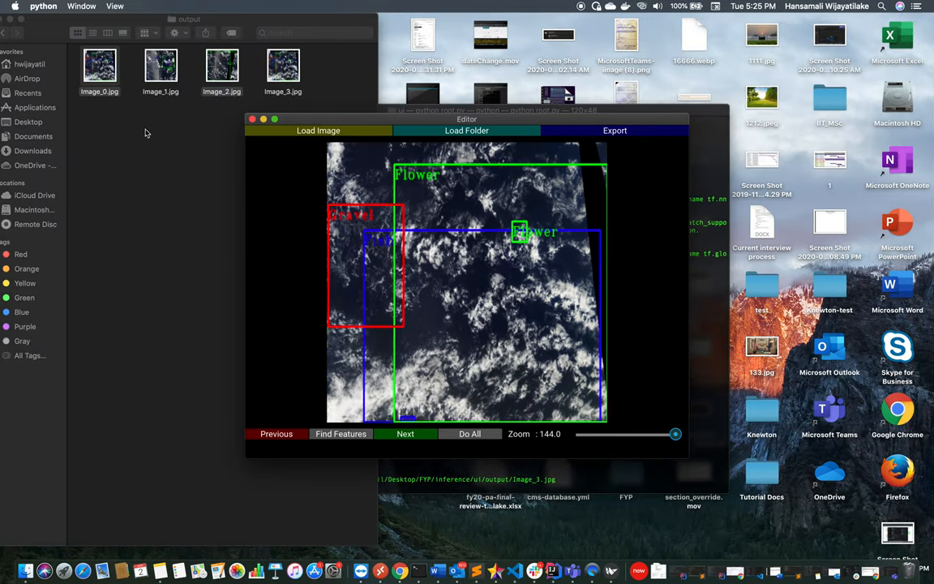
double_click(158, 57)
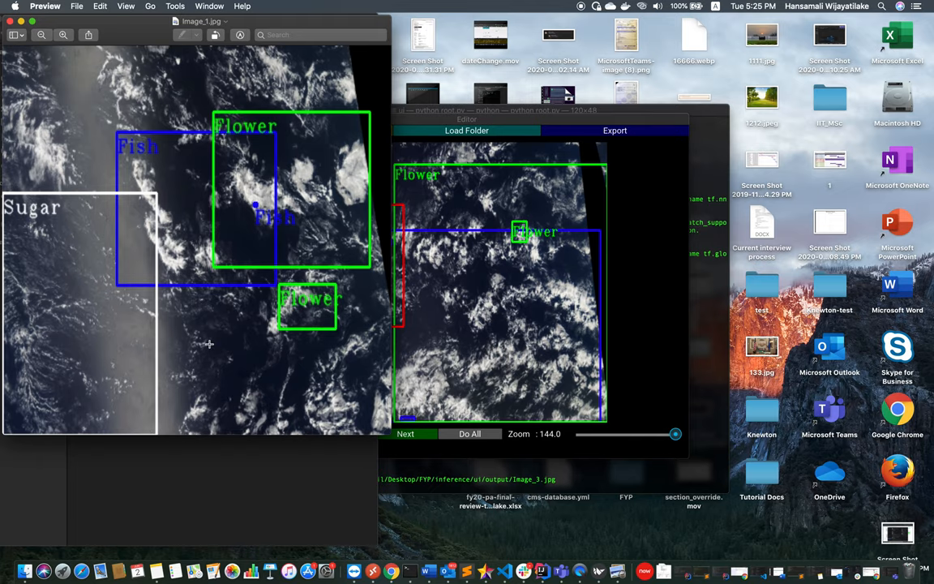
left_click(12, 22)
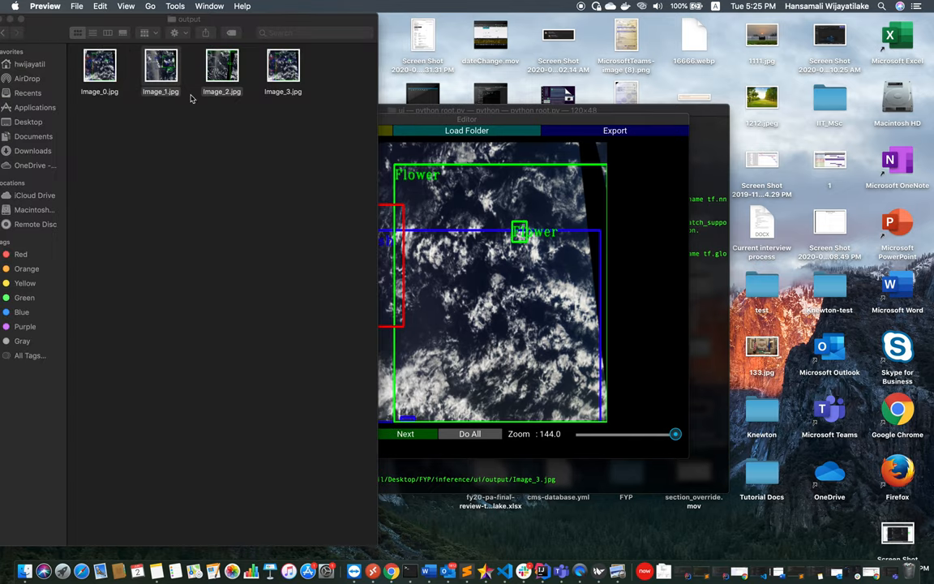
- View Image_2.jpg and Image_3.jpg in Preview, closing each after checking its boxes
left_click(219, 71)
double_click(219, 71)
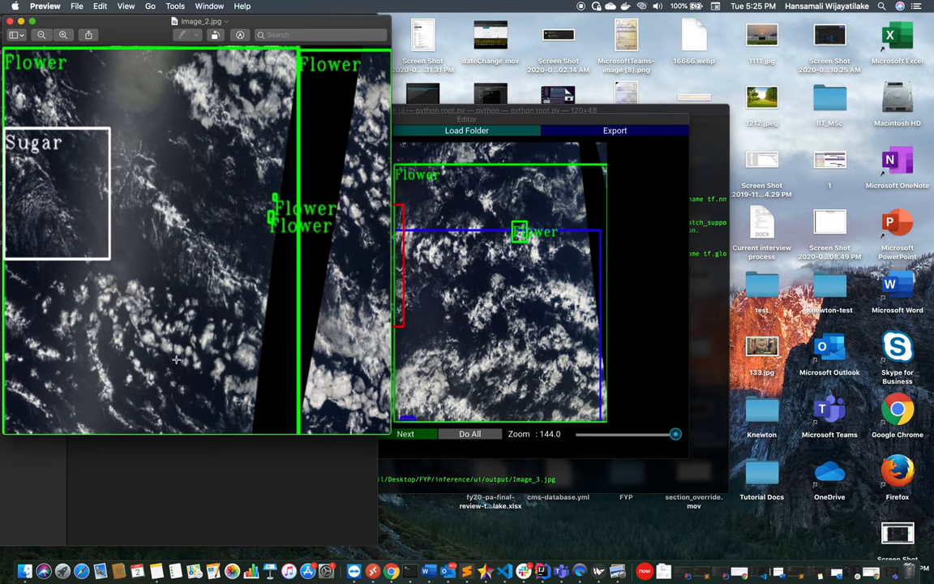
left_click(12, 22)
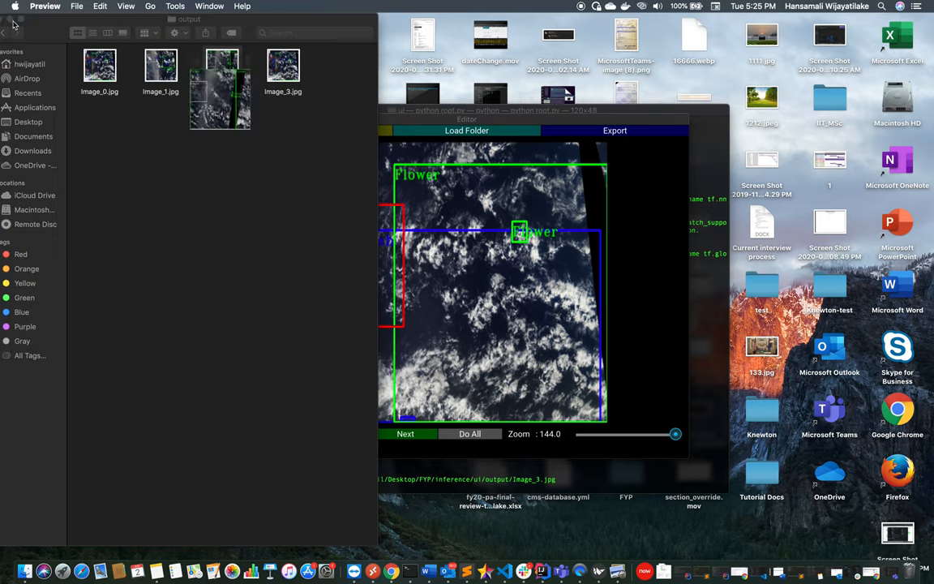
left_click(254, 64)
double_click(280, 69)
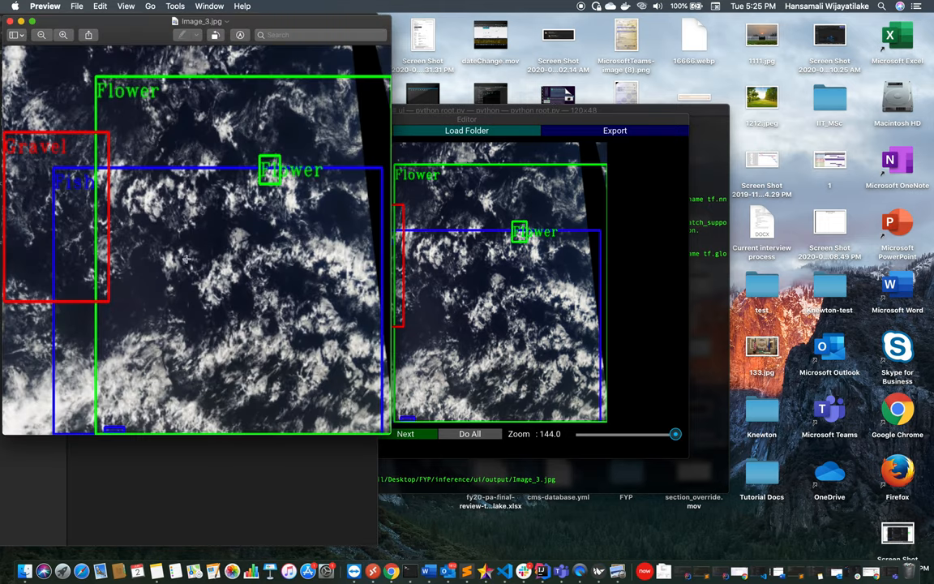
left_click(11, 21)
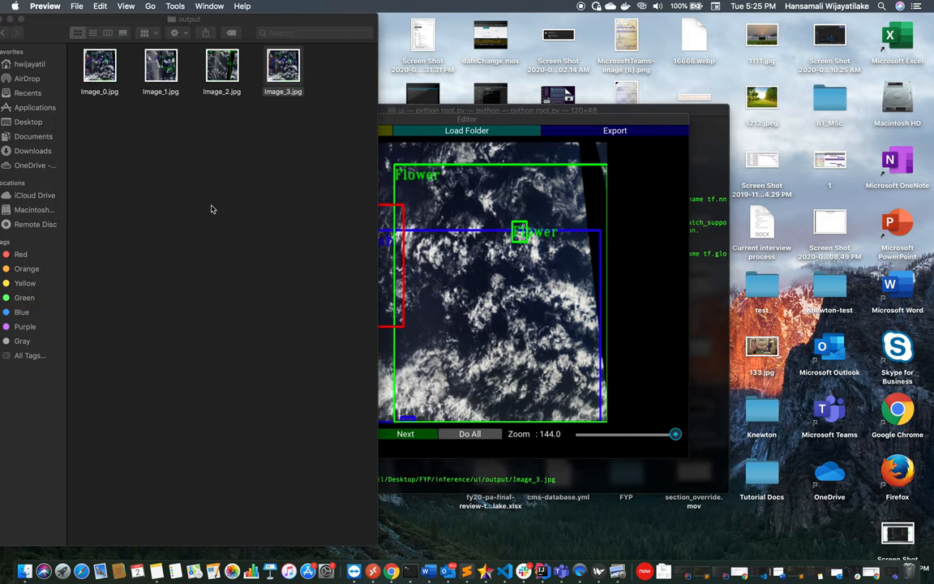